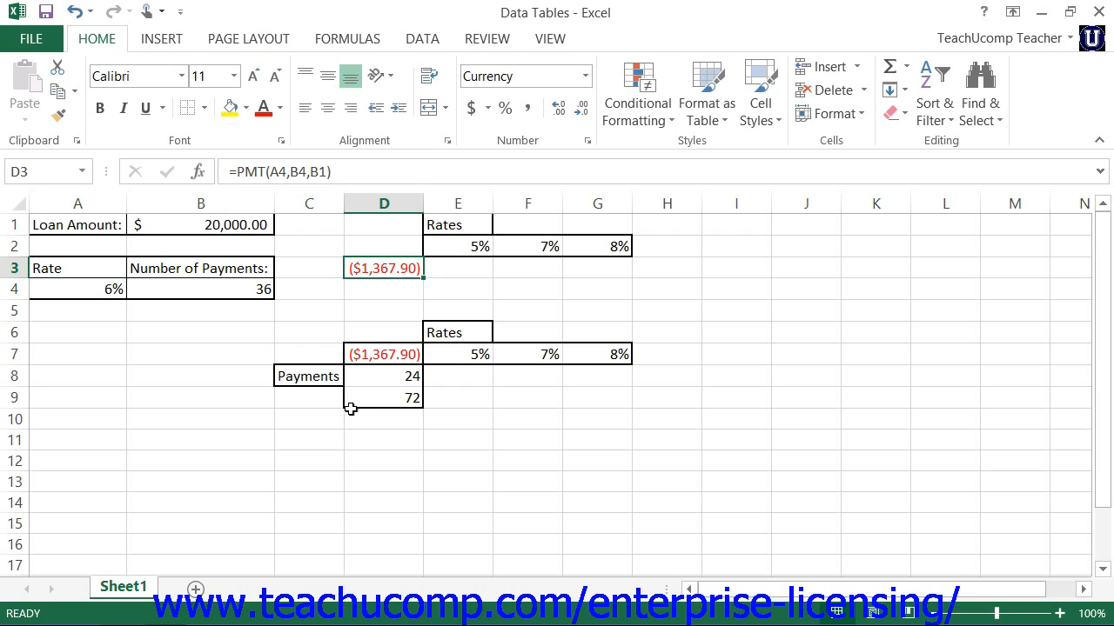
# Step: Examine the one-variable layout: the PMT formula in D3 with its referenced cells, the rates in E2:G2 and the result range E3:G3
pyautogui.click(379, 358)
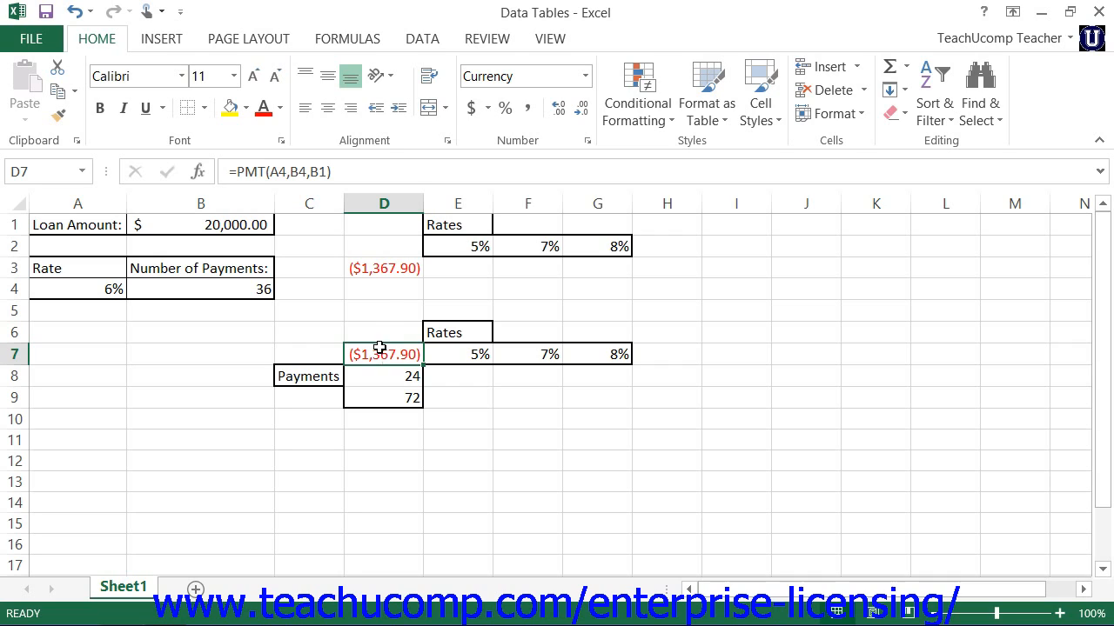
pyautogui.click(383, 270)
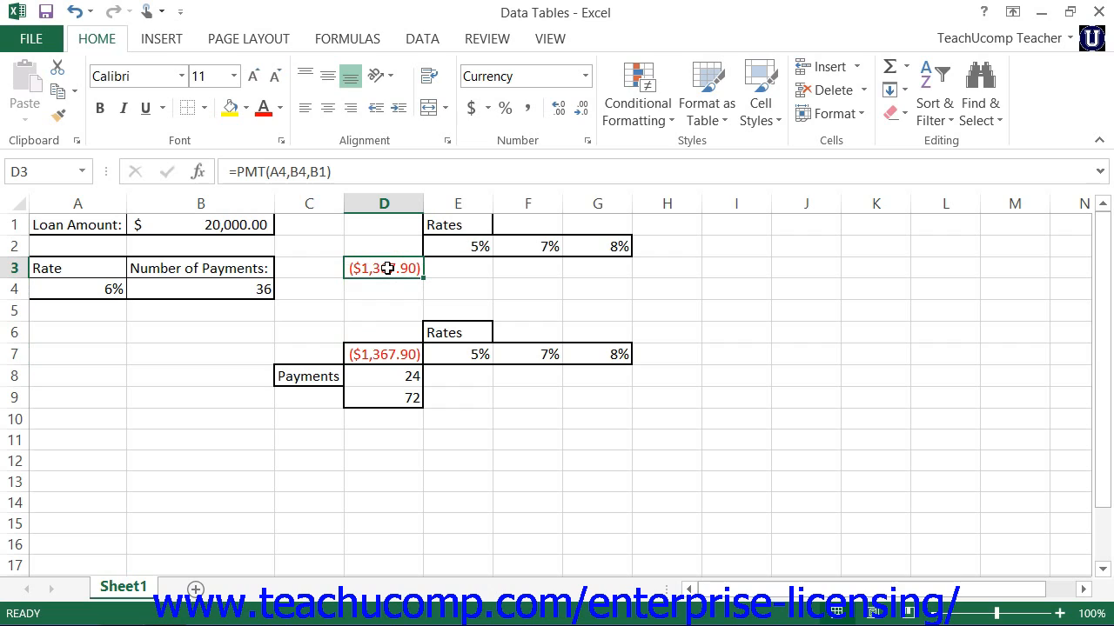
pyautogui.moveTo(441, 246); pyautogui.dragTo(585, 249)
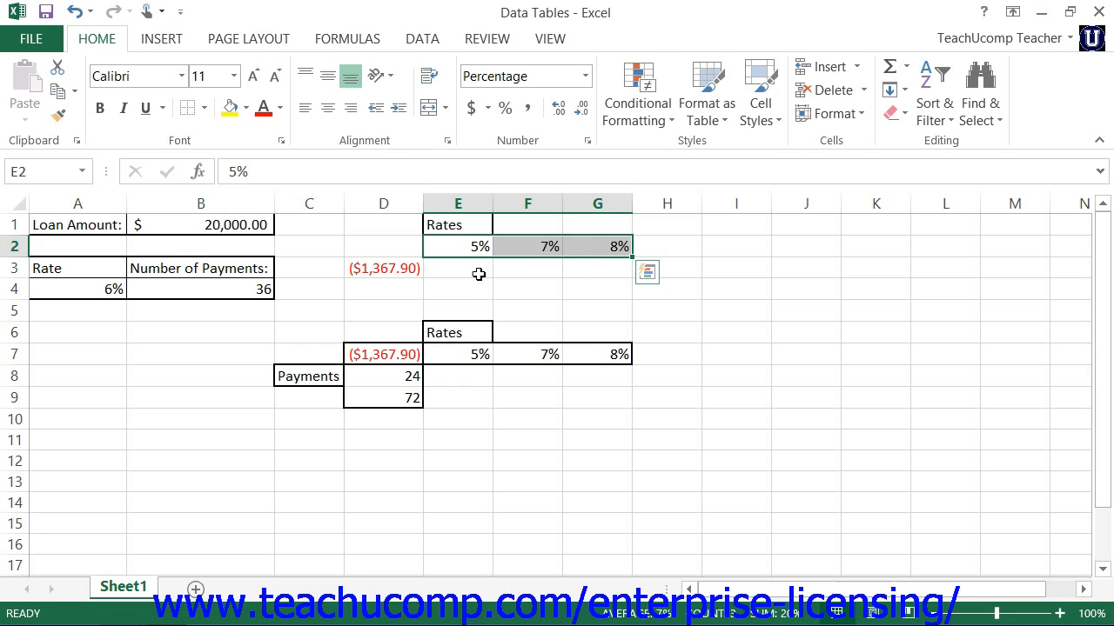
pyautogui.moveTo(474, 272); pyautogui.dragTo(587, 270)
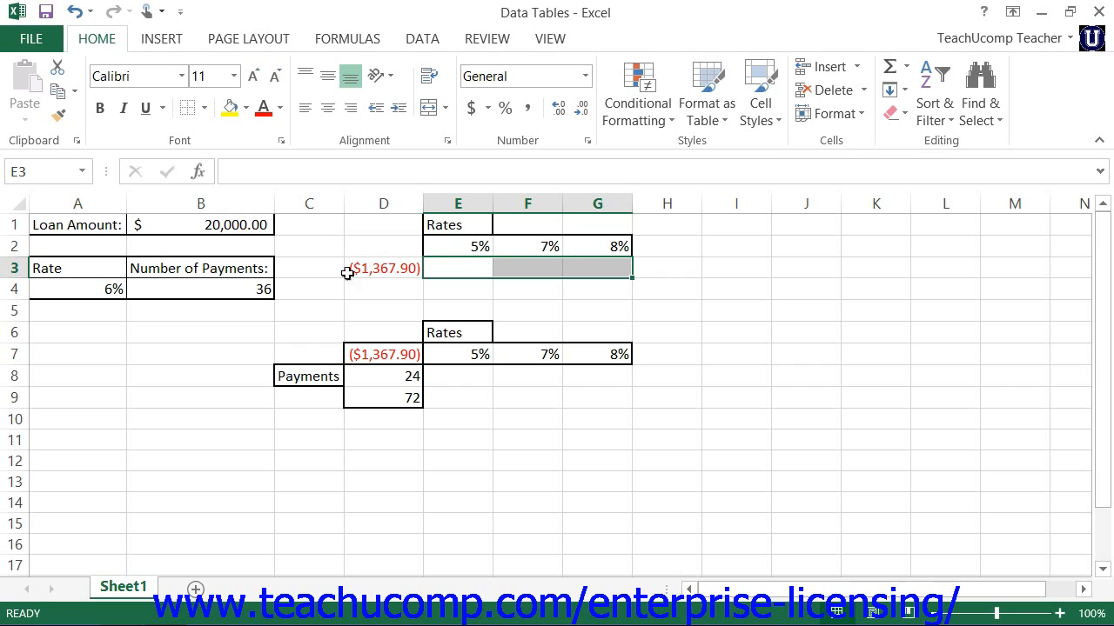
pyautogui.click(380, 272)
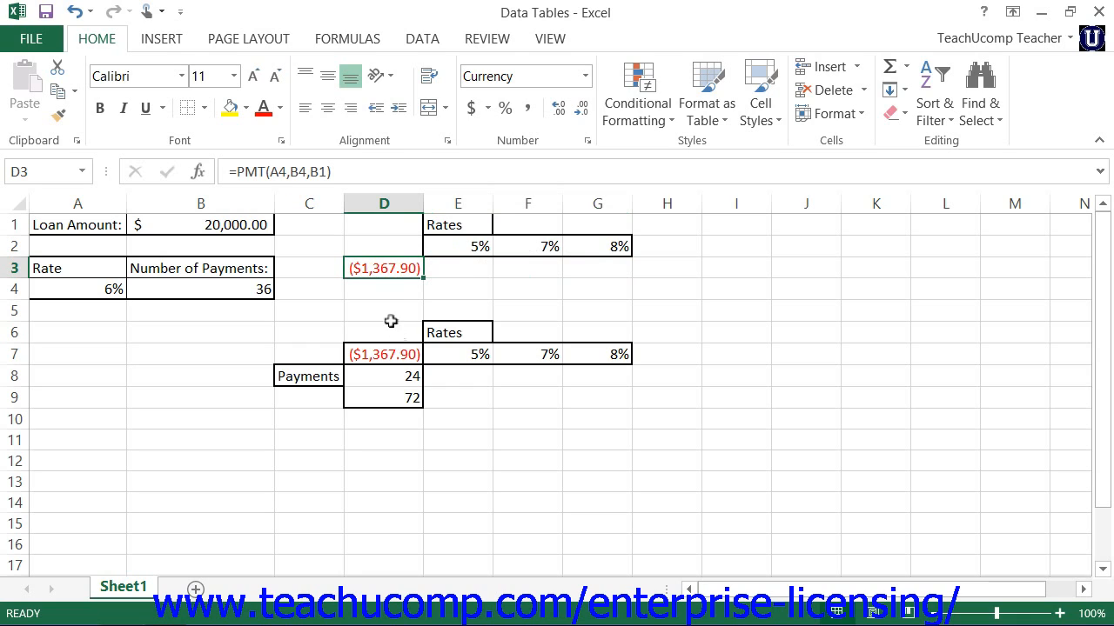
pyautogui.click(275, 174)
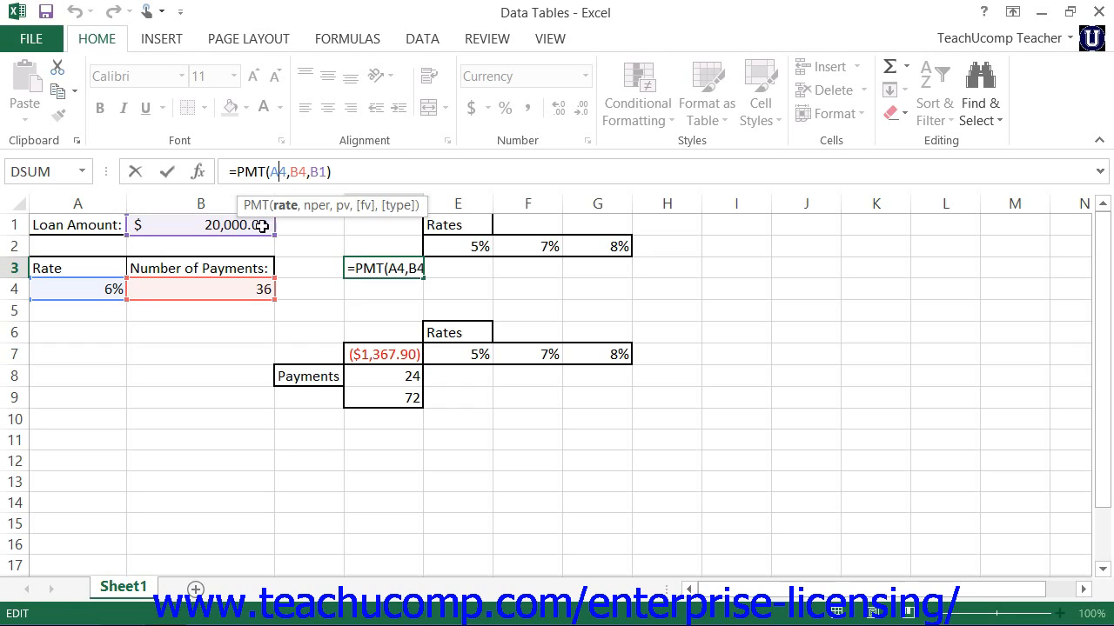
pyautogui.click(168, 173)
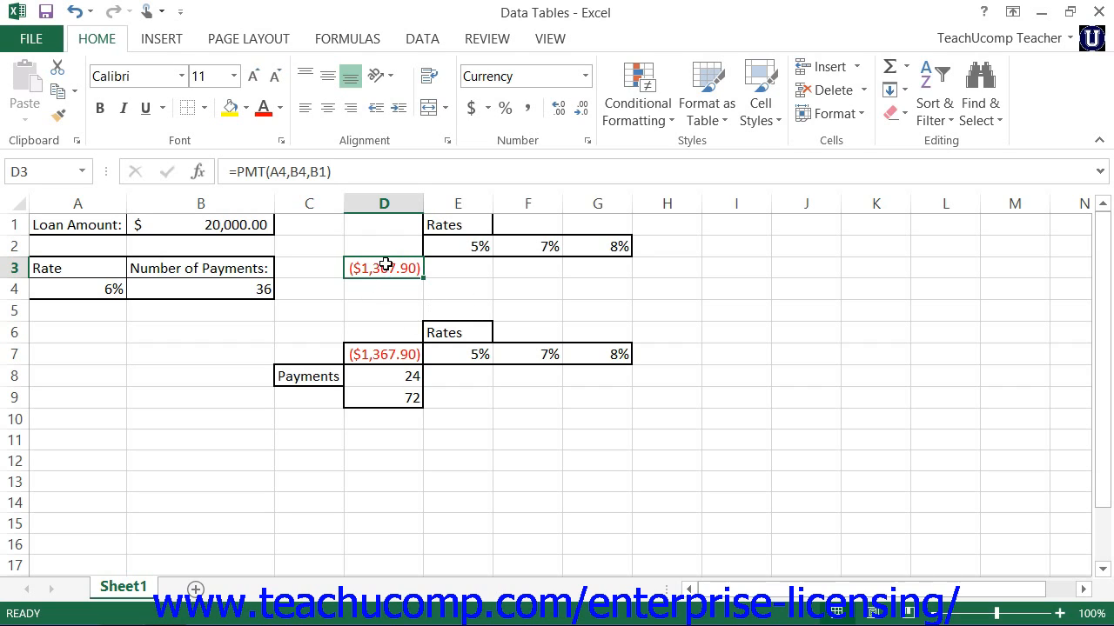
pyautogui.moveTo(442, 269); pyautogui.dragTo(595, 270)
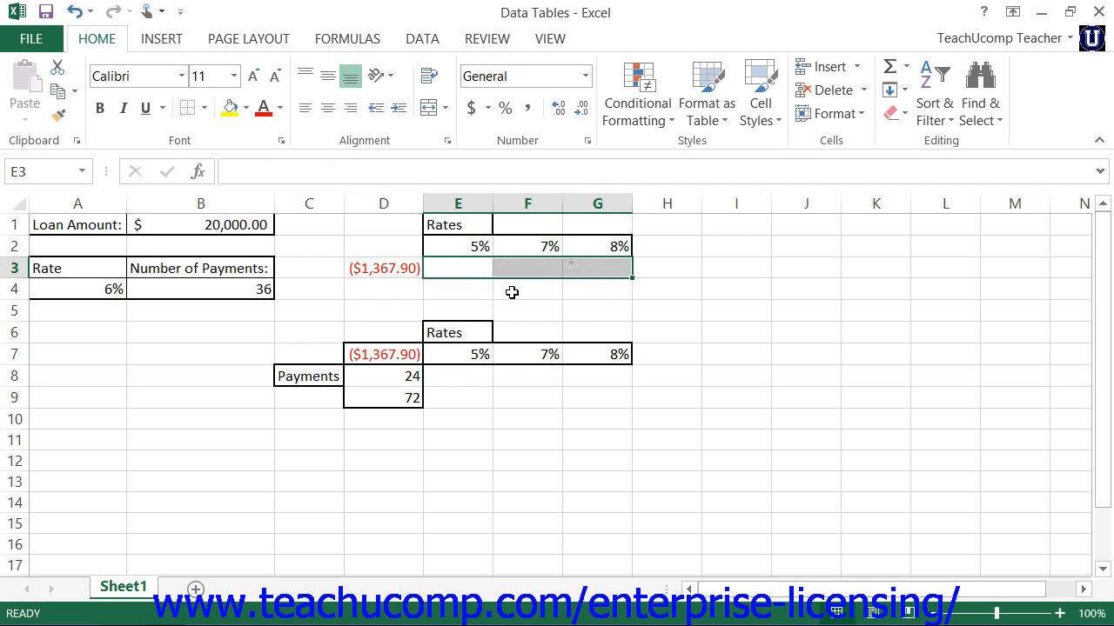
pyautogui.moveTo(460, 251); pyautogui.dragTo(593, 249)
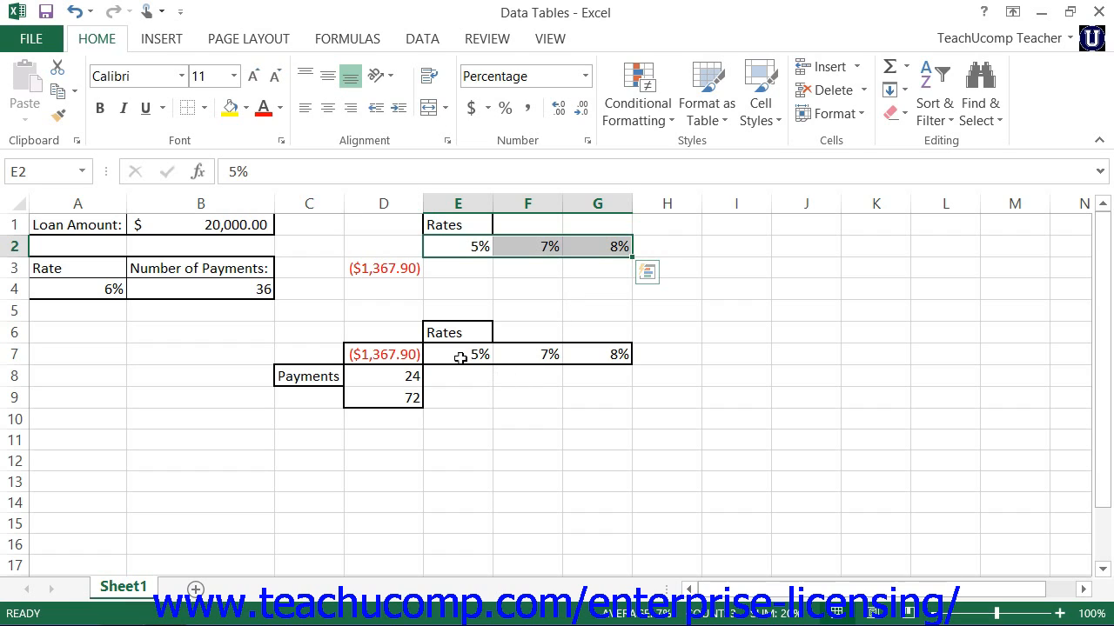
# Step: Examine the two-variable layout: rates in E7:G7, payment counts in D8:D9, the formula in D7 and the result range E8:G9
pyautogui.moveTo(461, 359); pyautogui.dragTo(573, 353)
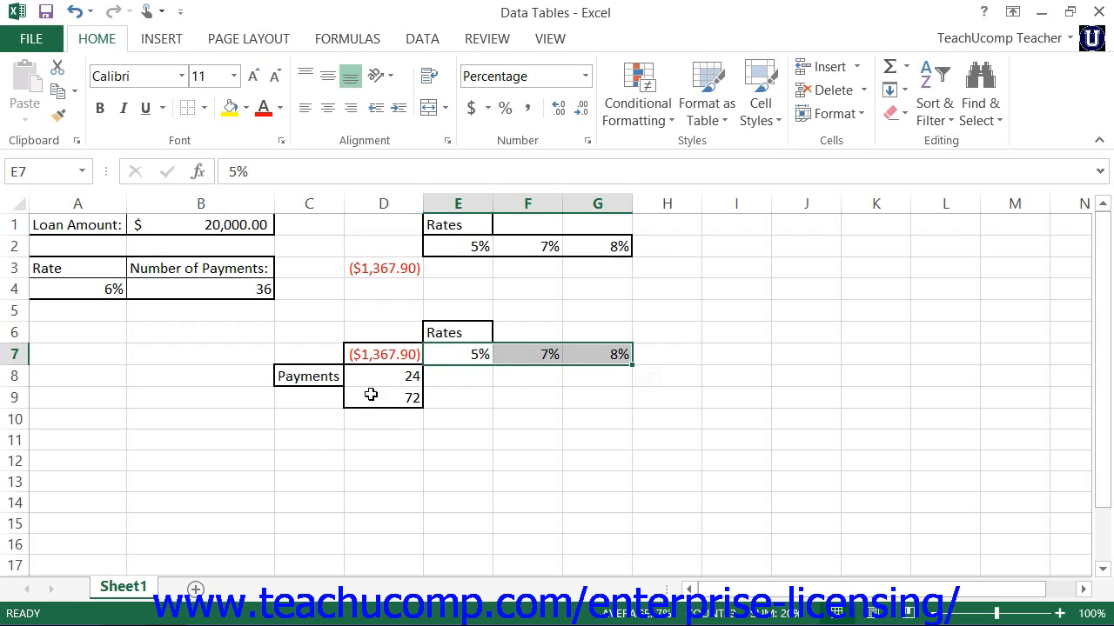
pyautogui.moveTo(375, 380); pyautogui.dragTo(379, 401)
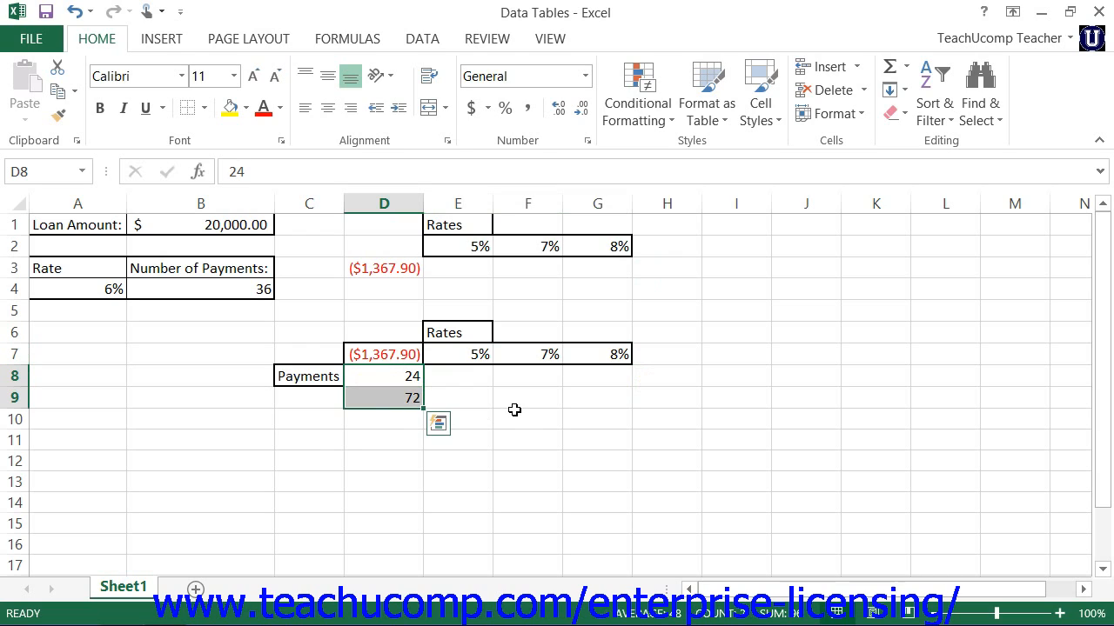
pyautogui.click(403, 355)
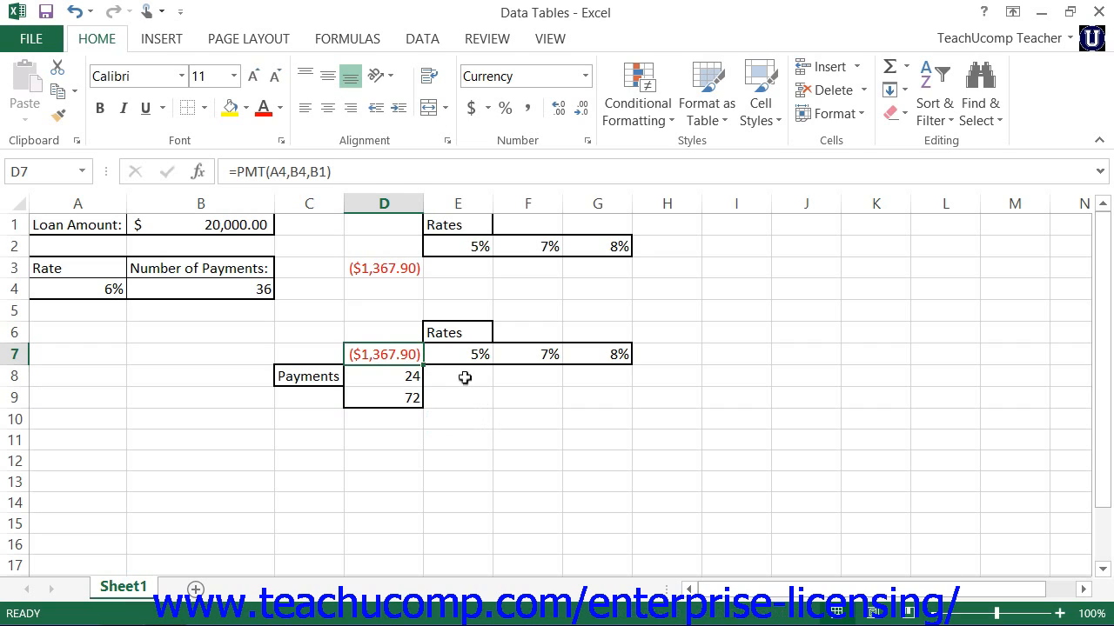
pyautogui.moveTo(462, 377); pyautogui.dragTo(589, 406)
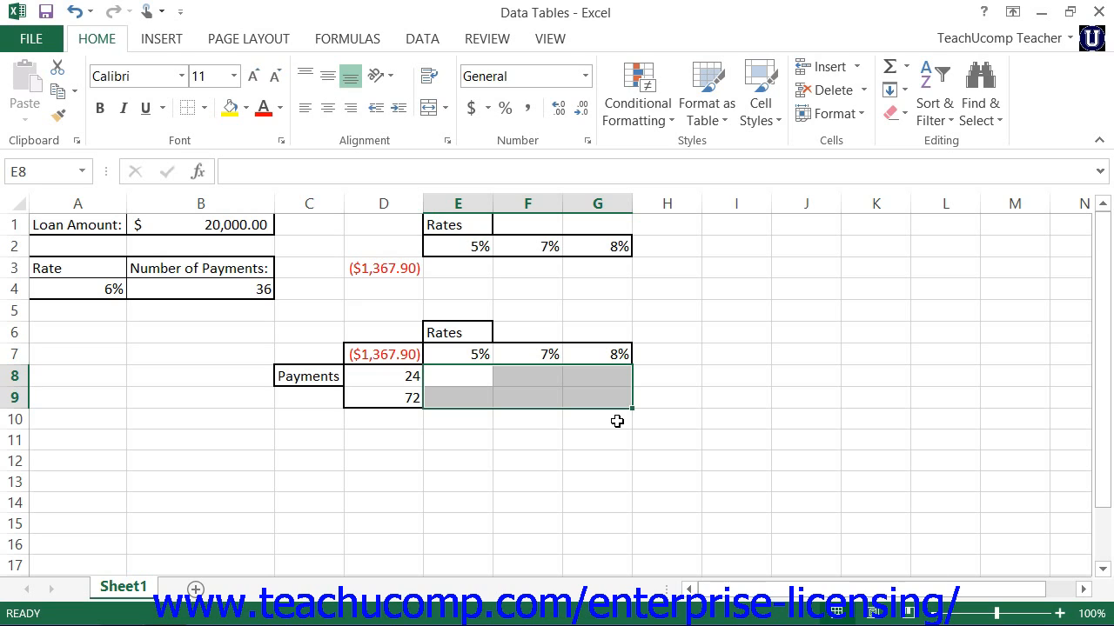
# Step: Create a one-variable data table over D2:G3 with A4 as the row input cell and no column input cell
pyautogui.moveTo(370, 252); pyautogui.dragTo(590, 270)
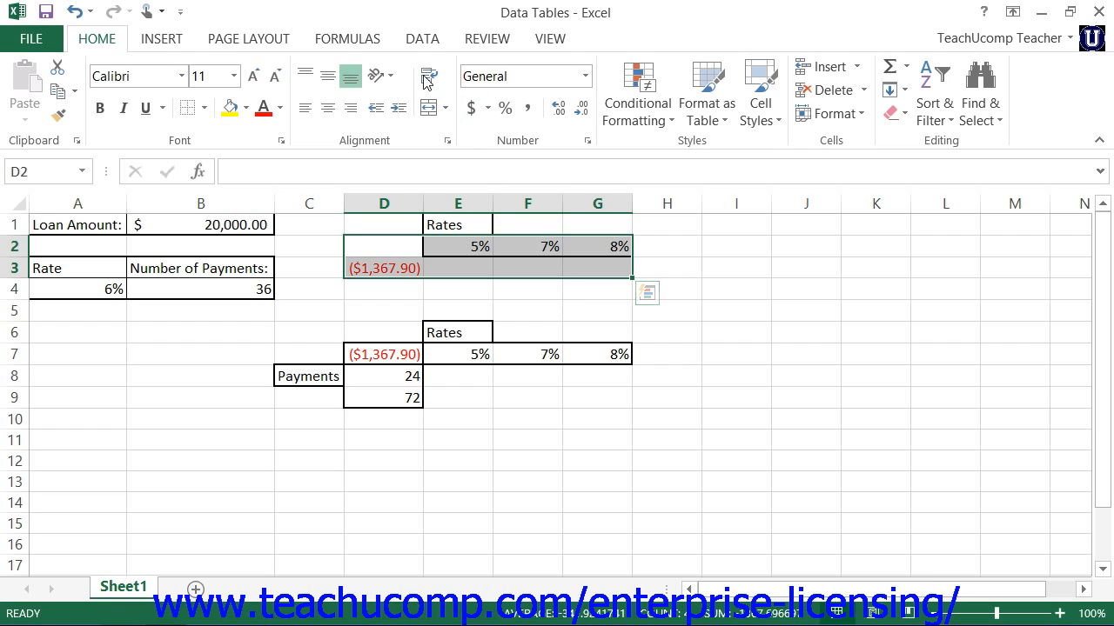
pyautogui.click(420, 40)
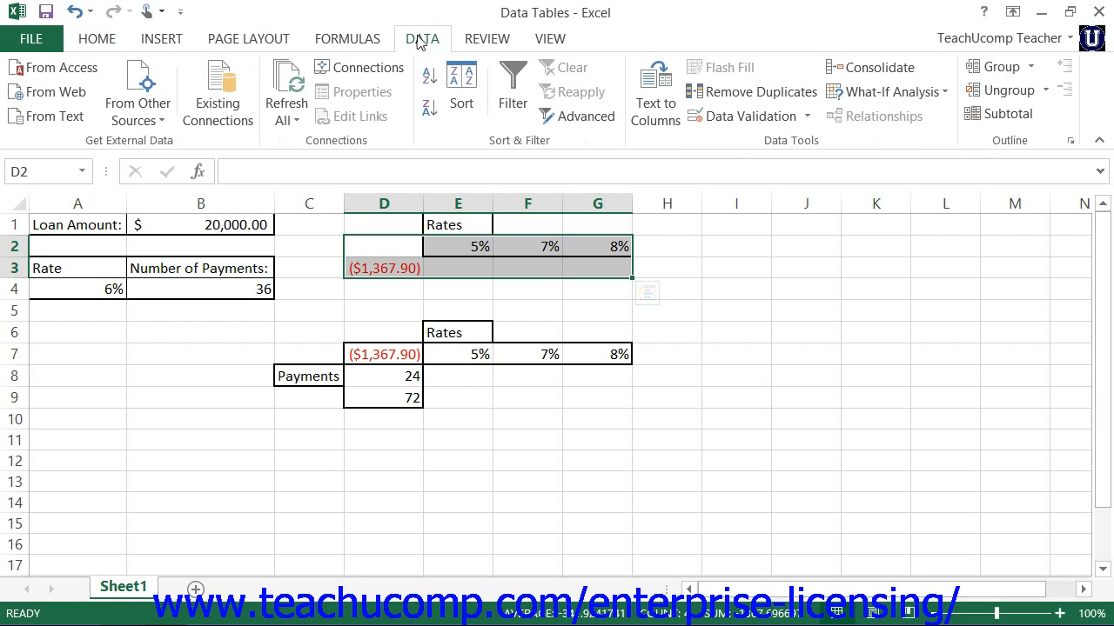
pyautogui.click(946, 93)
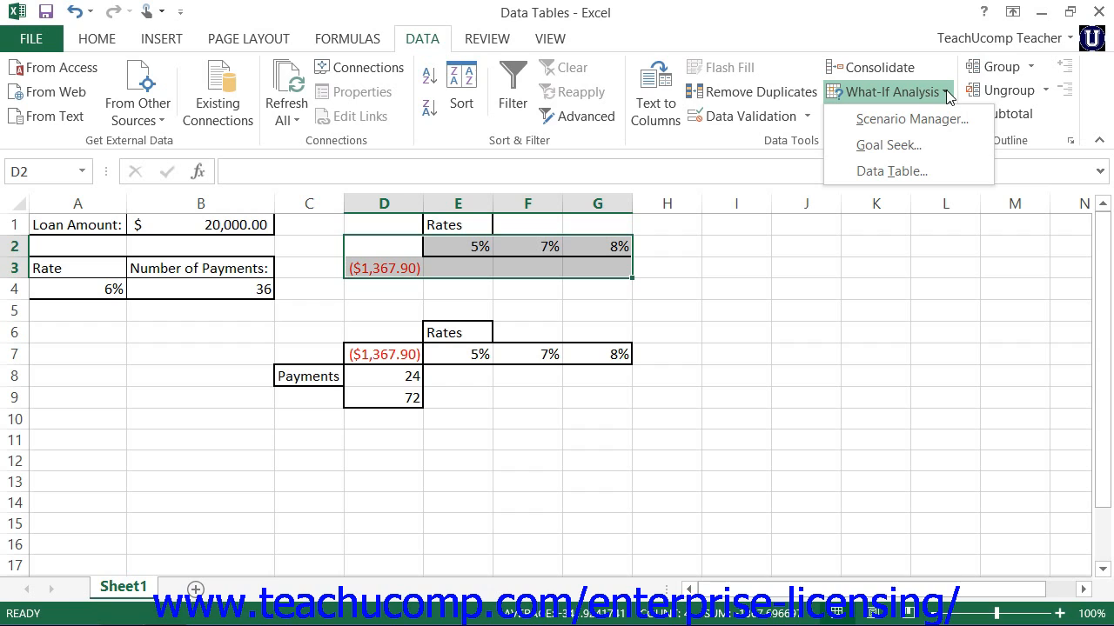
pyautogui.click(908, 171)
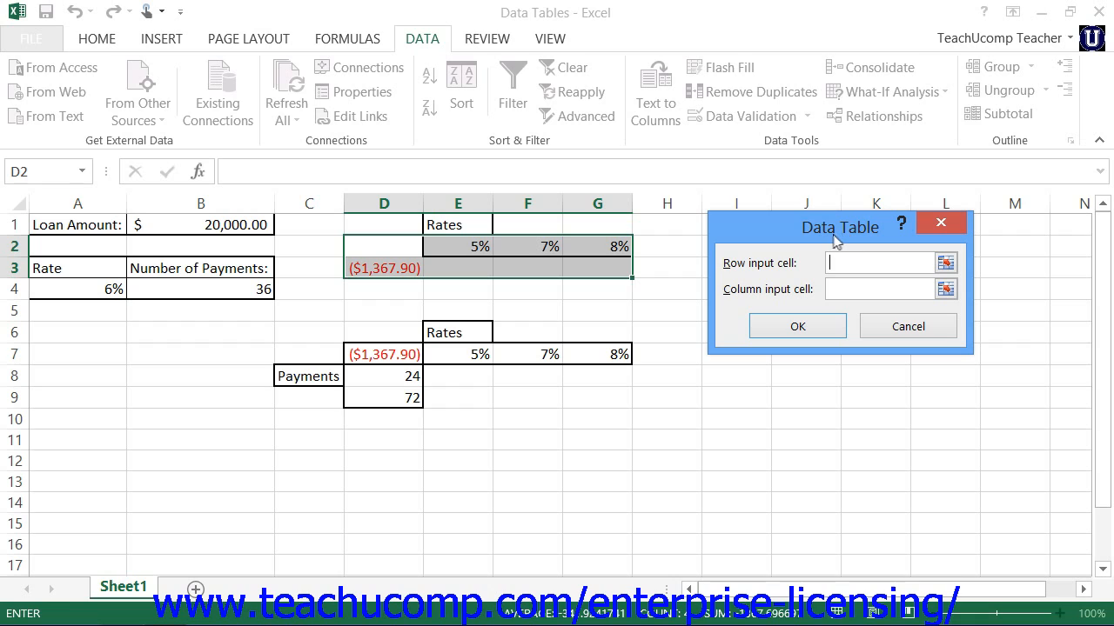
pyautogui.click(839, 262)
pyautogui.click(77, 296)
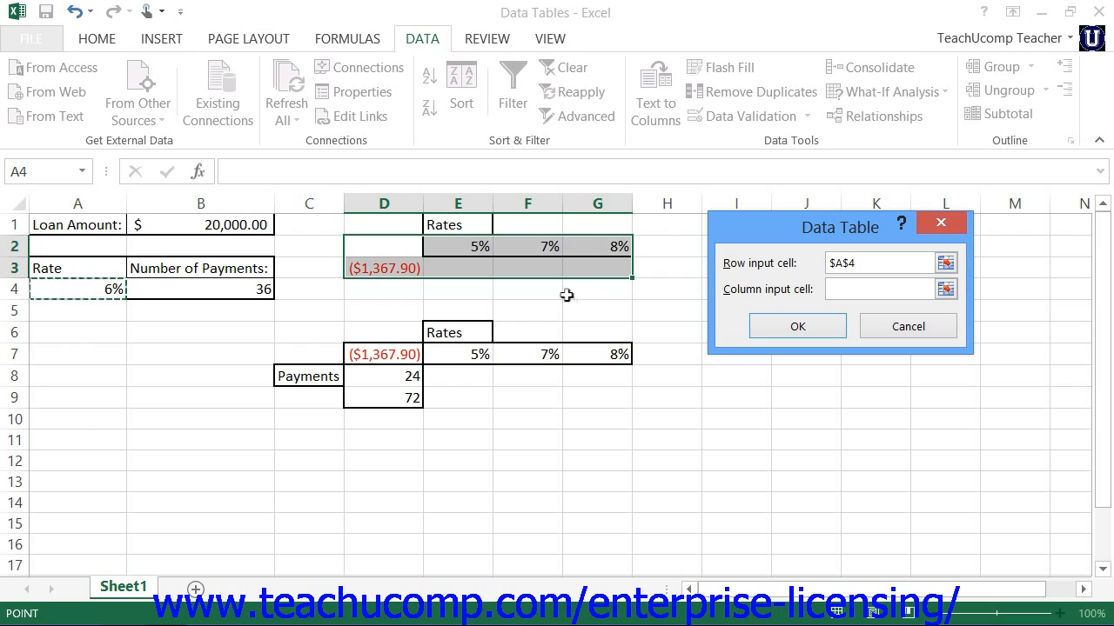
pyautogui.click(828, 292)
pyautogui.click(818, 326)
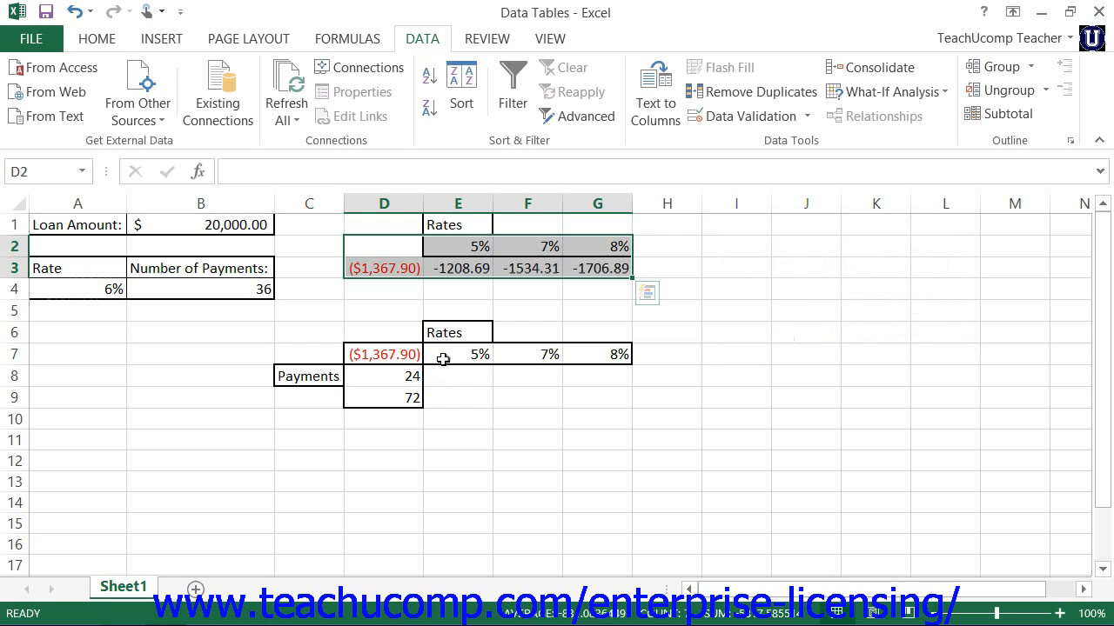
# Step: Create a two-variable data table over D7:G9 with A4 as the row input cell and B4 as the column input cell
pyautogui.moveTo(403, 357); pyautogui.dragTo(581, 392)
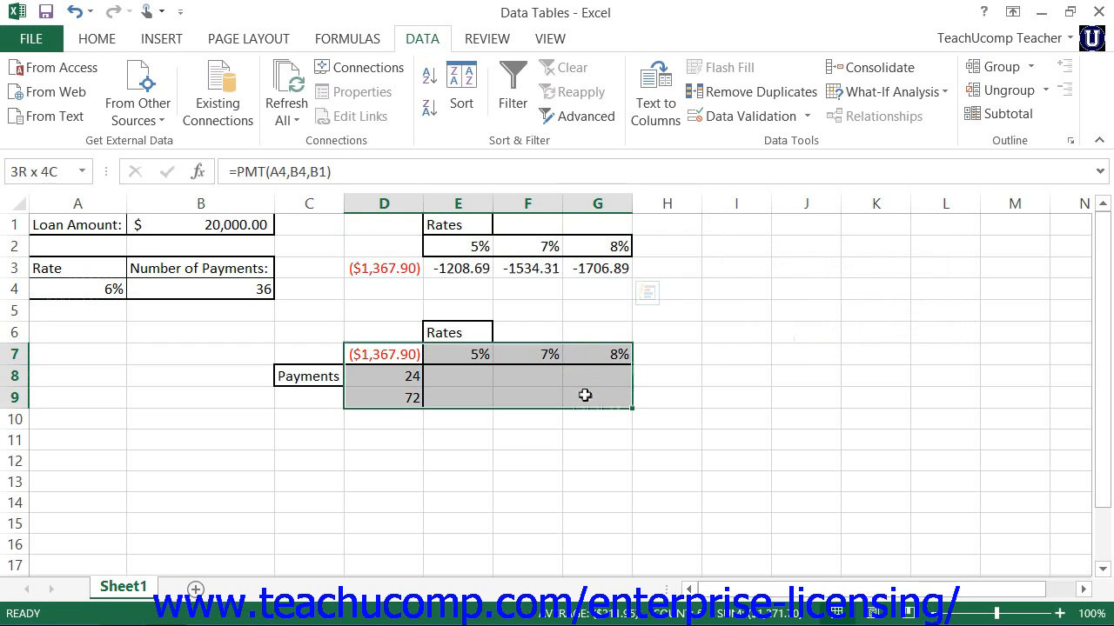
pyautogui.click(892, 91)
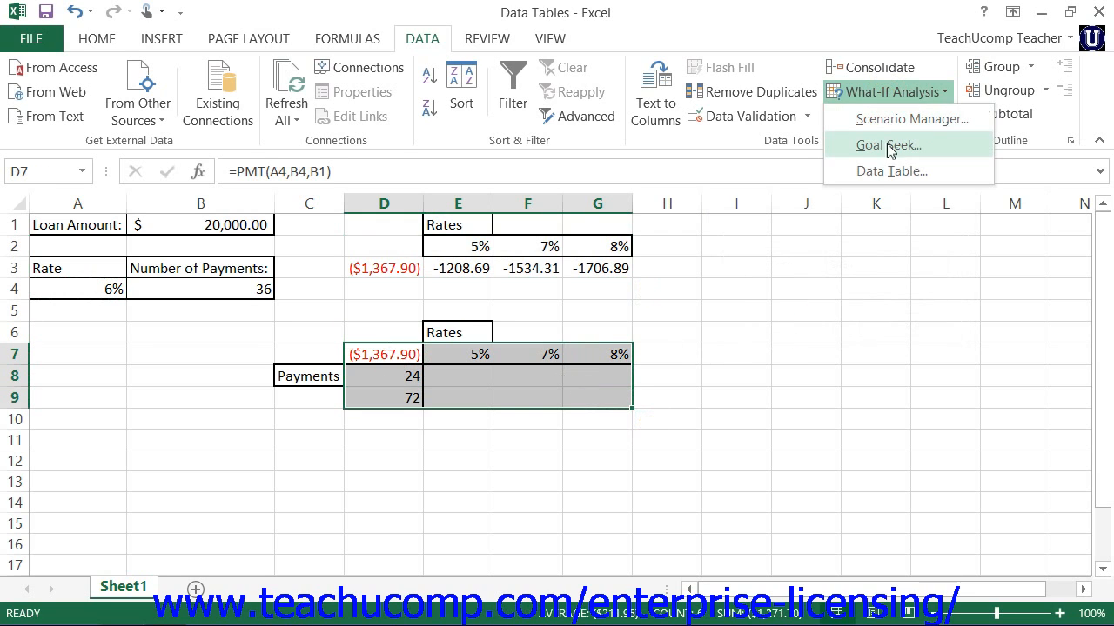
pyautogui.click(889, 170)
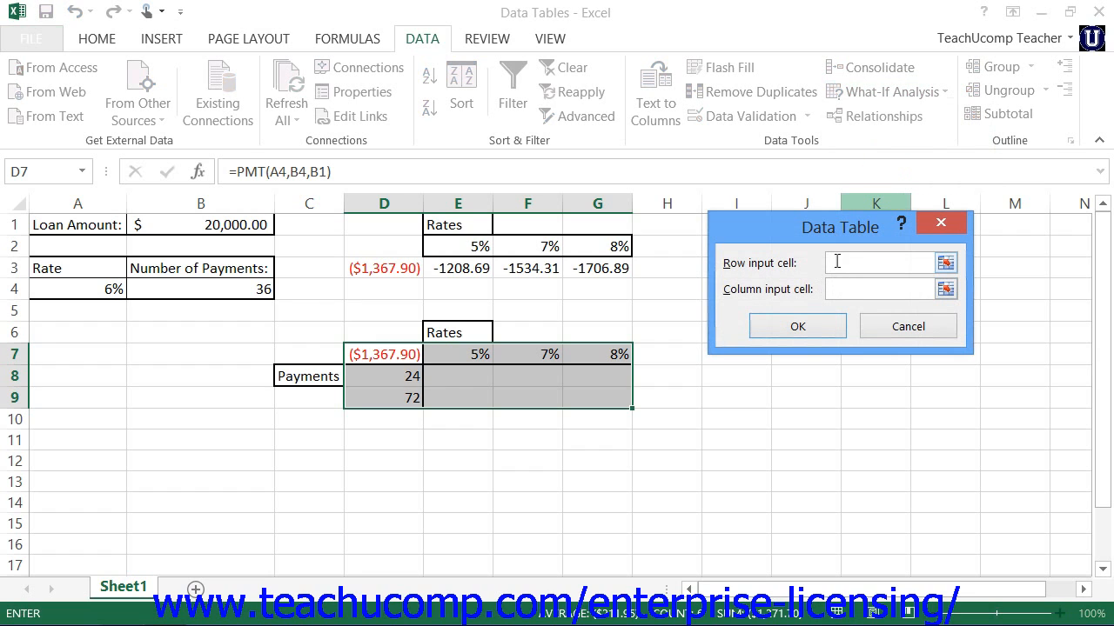
pyautogui.click(836, 261)
pyautogui.click(114, 290)
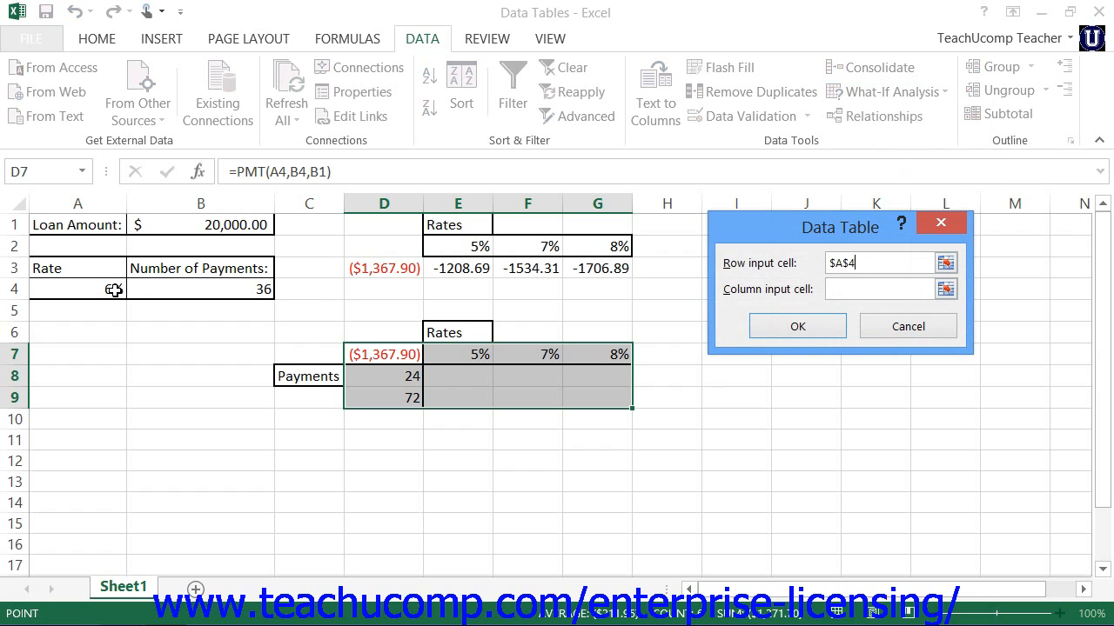
pyautogui.click(883, 289)
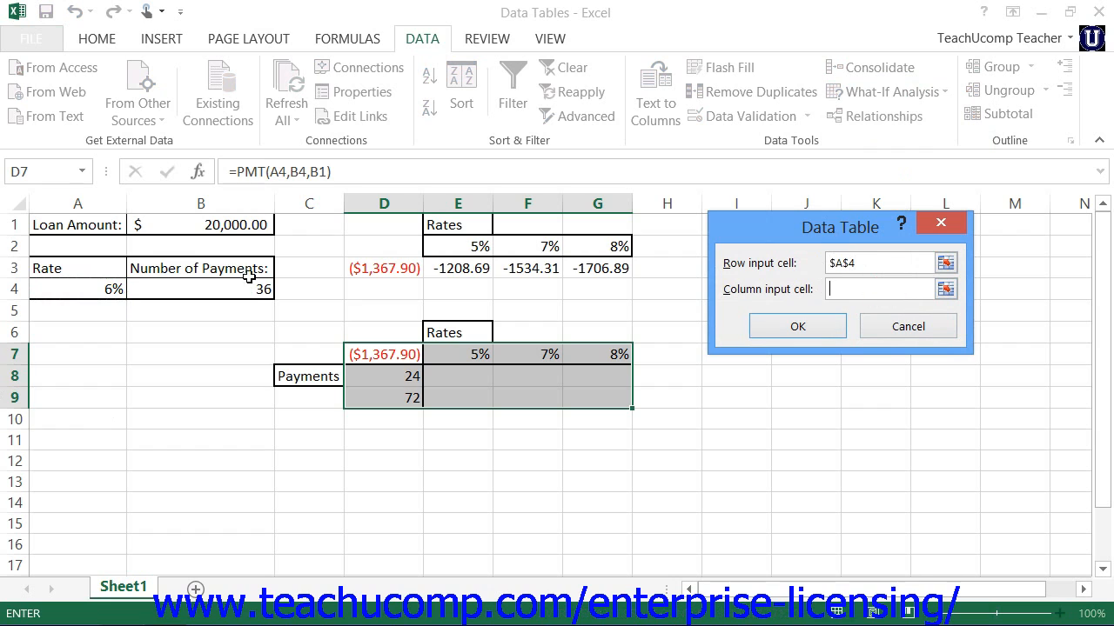
pyautogui.click(228, 296)
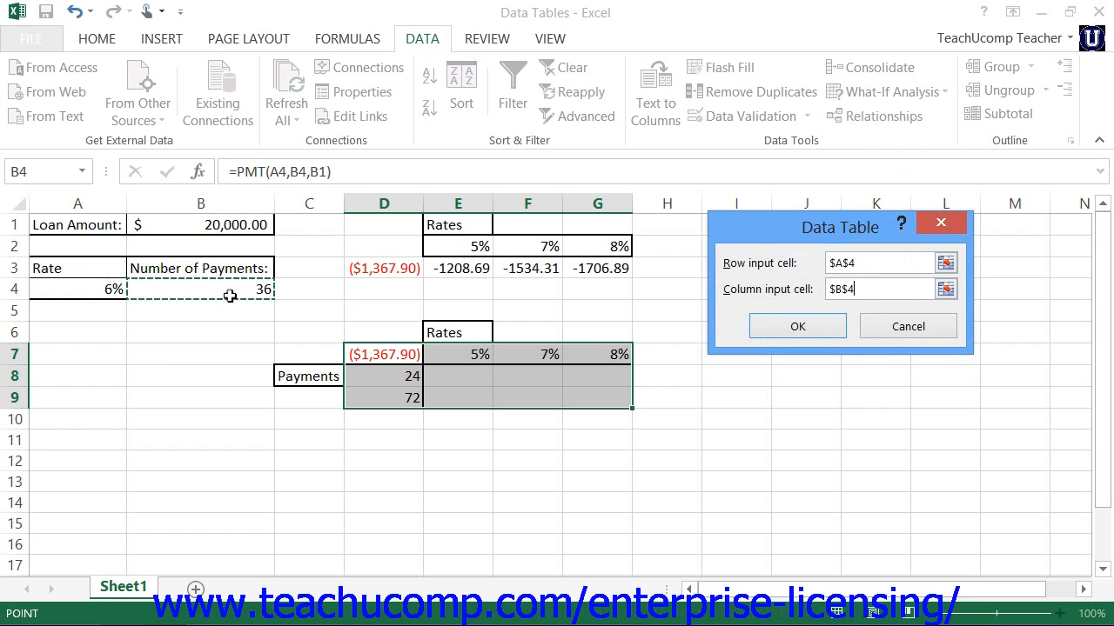
pyautogui.click(825, 326)
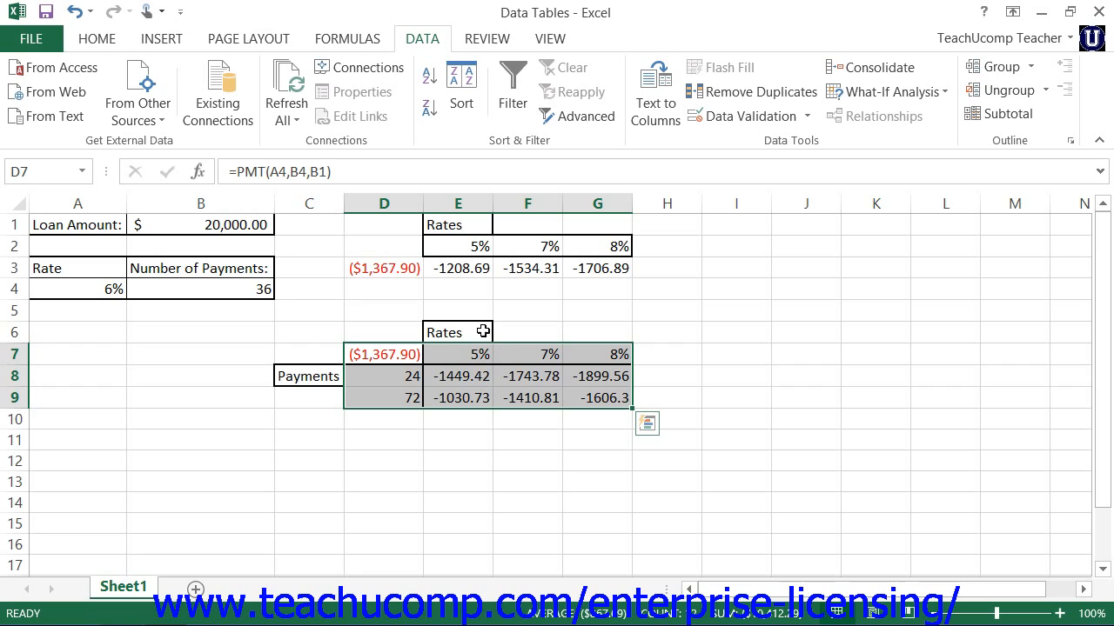
# Step: In the two-variable table, set the number of payments in D9 to 144 and the rate in G7 to 10%
pyautogui.click(461, 378)
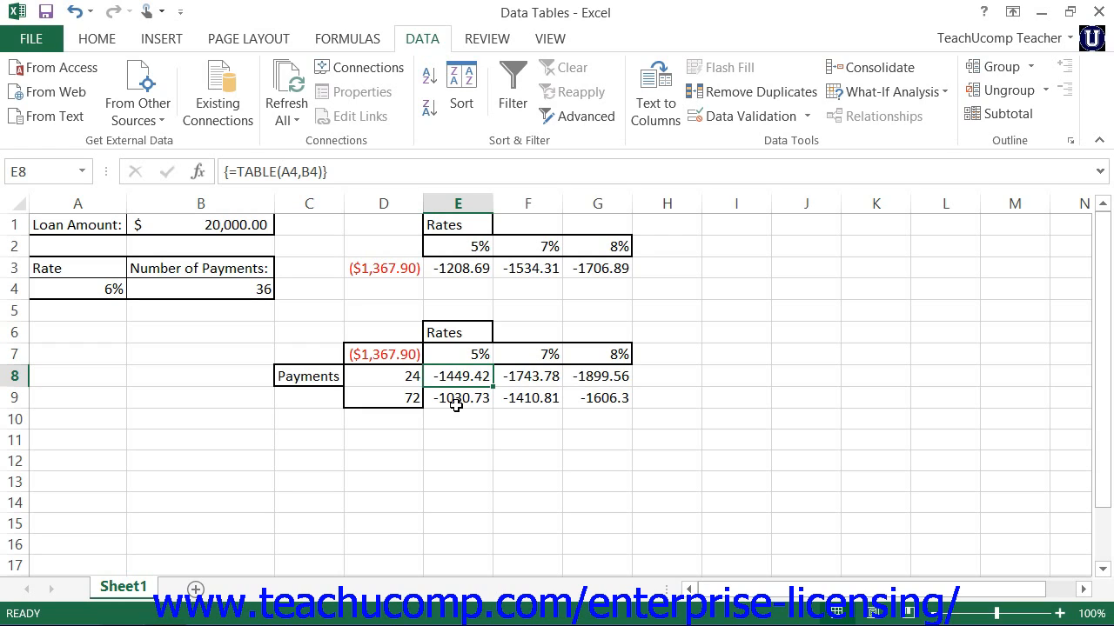
pyautogui.click(403, 400)
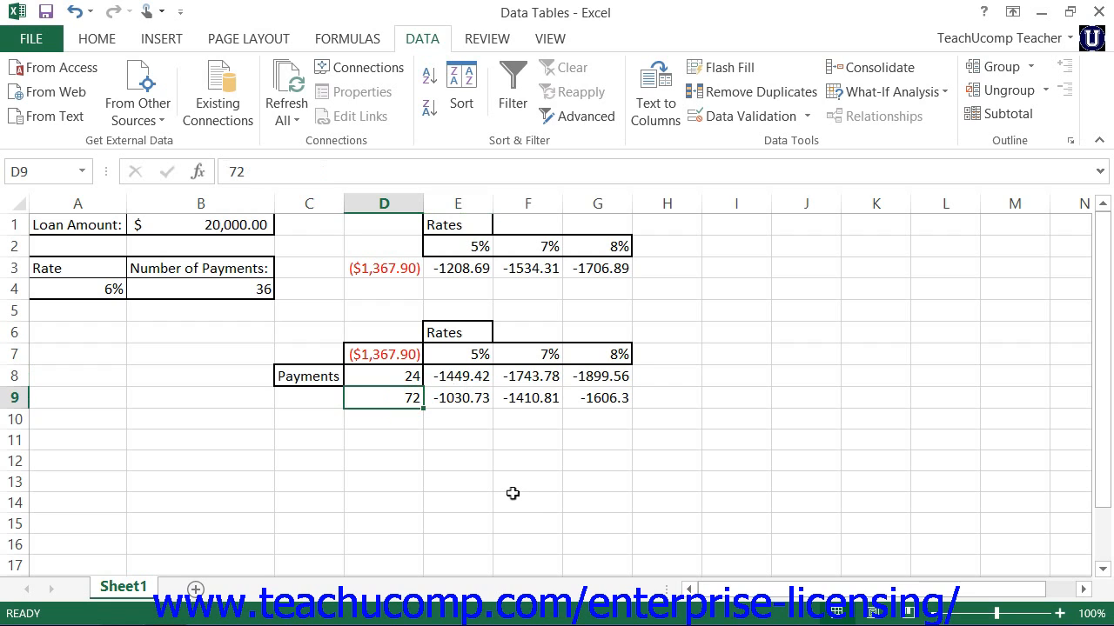
pyautogui.write('144')
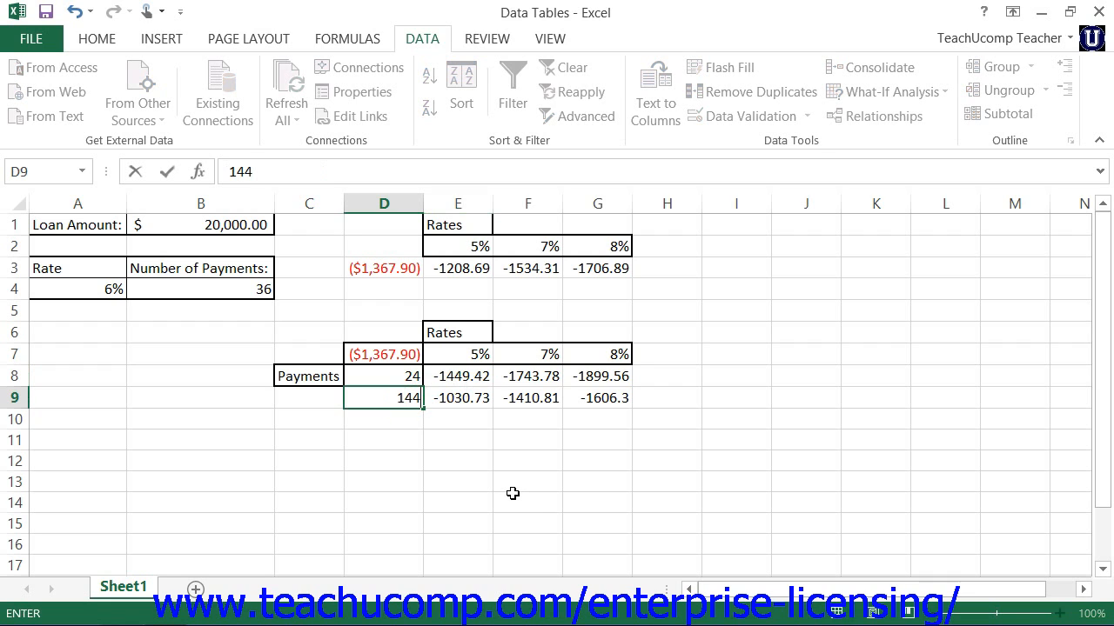
pyautogui.press('Return')
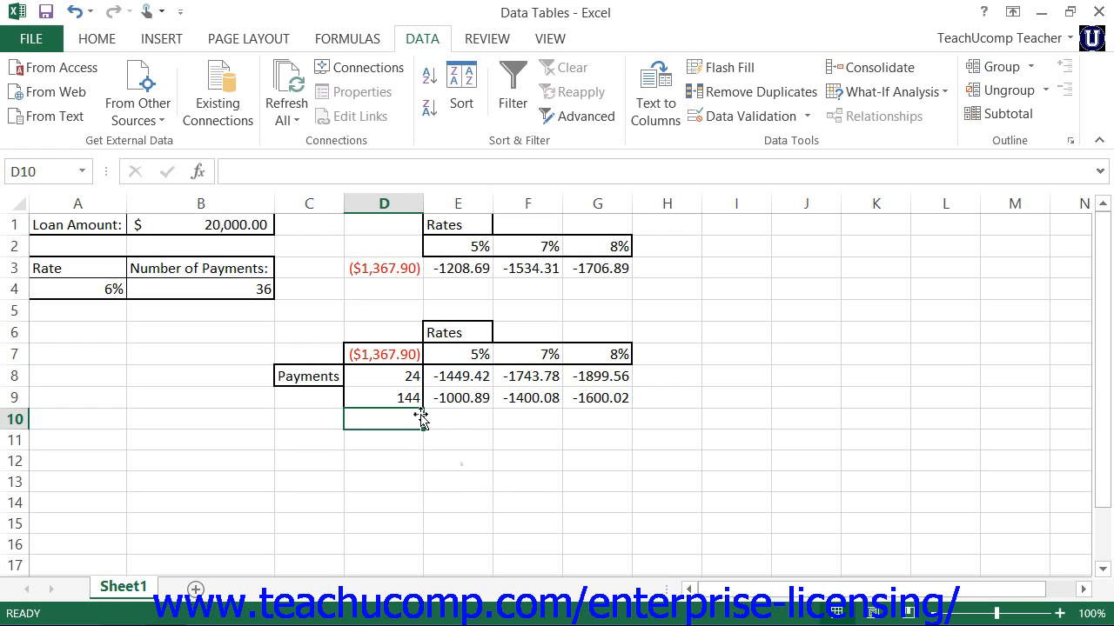
pyautogui.click(589, 356)
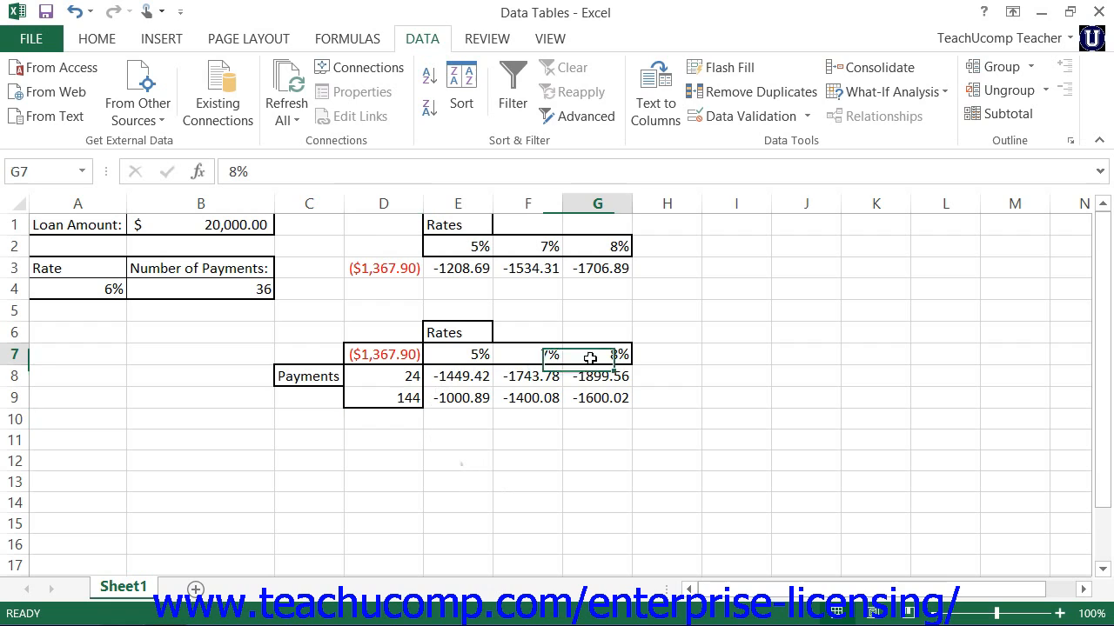
pyautogui.write('10')
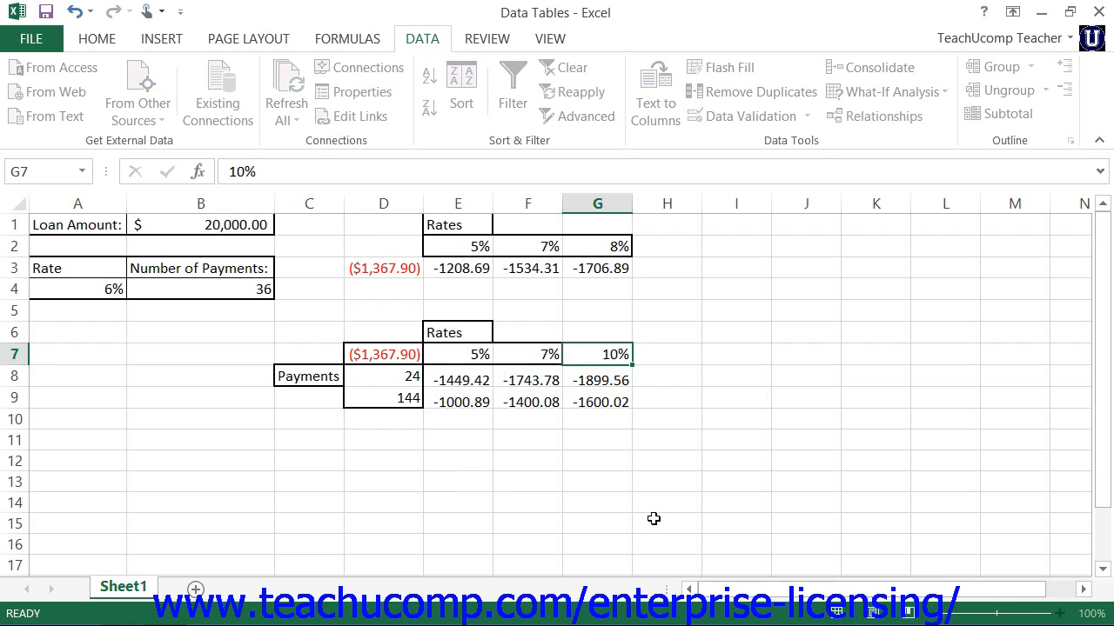
pyautogui.press('Return')
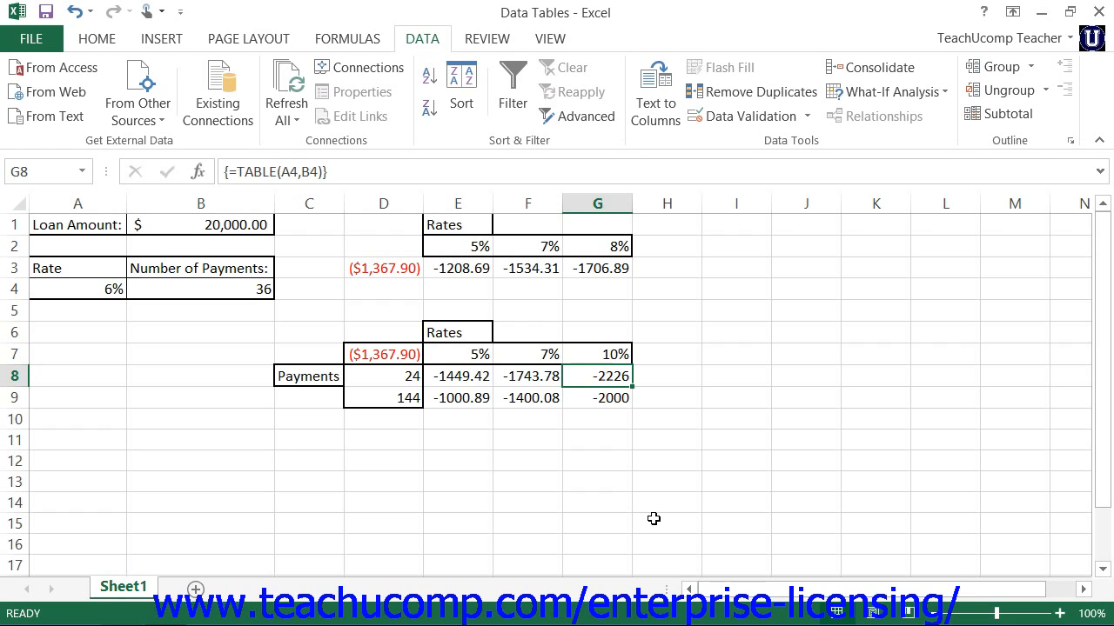